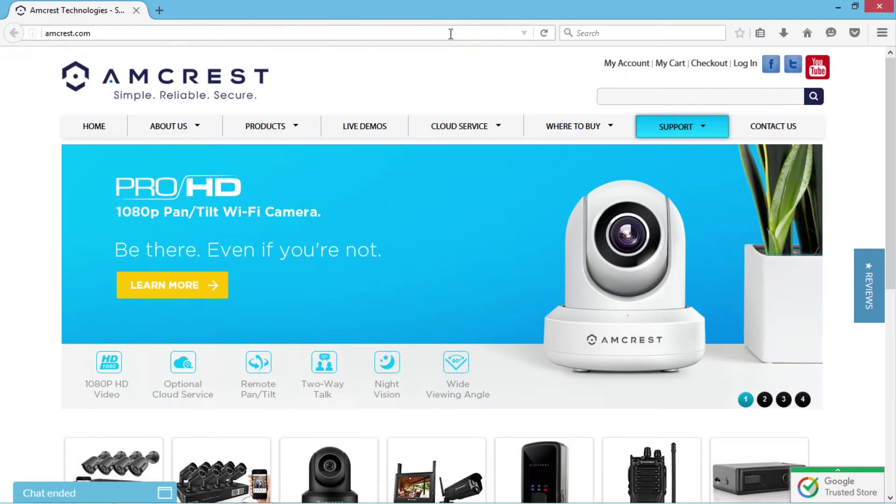
- Go to amcrestgps.com and log in to the tracking account
left_click(451, 34)
type("amcrestgps.co")
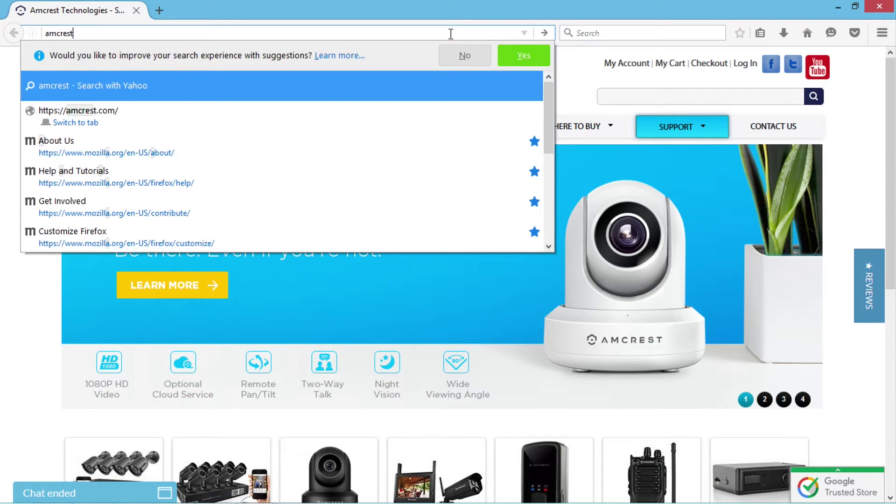
type("m")
key("Return")
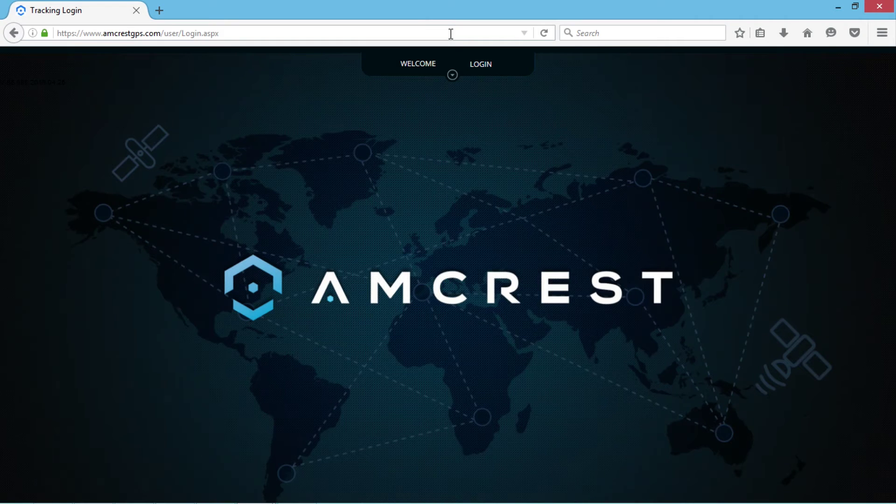
left_click(483, 65)
left_click(477, 134)
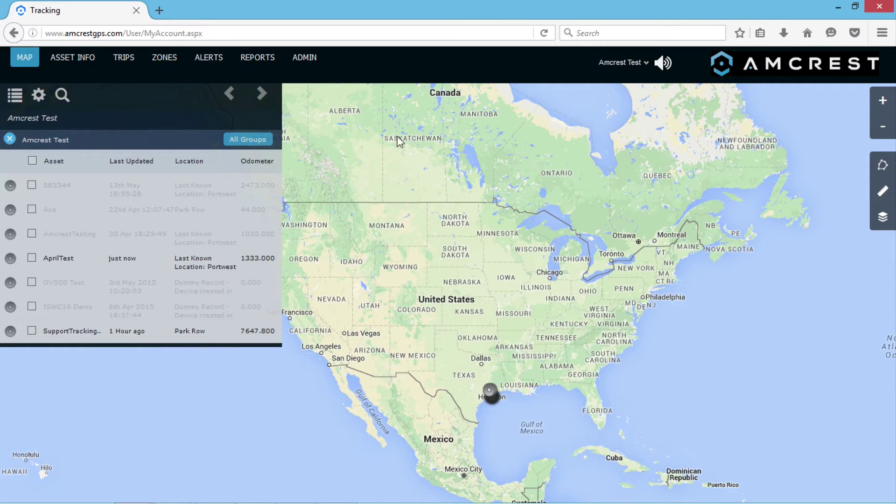
- Open the Zones page listing the eight existing zones
left_click(172, 65)
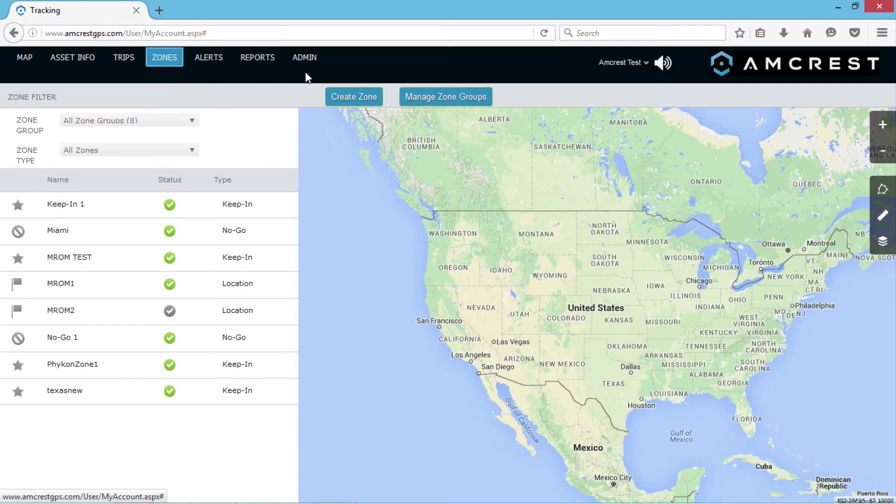
- Create and save zone groups 'Houston - Downtown (work)', 'Houston - Suburb (home)' and 'Dallas - School'
left_click(442, 105)
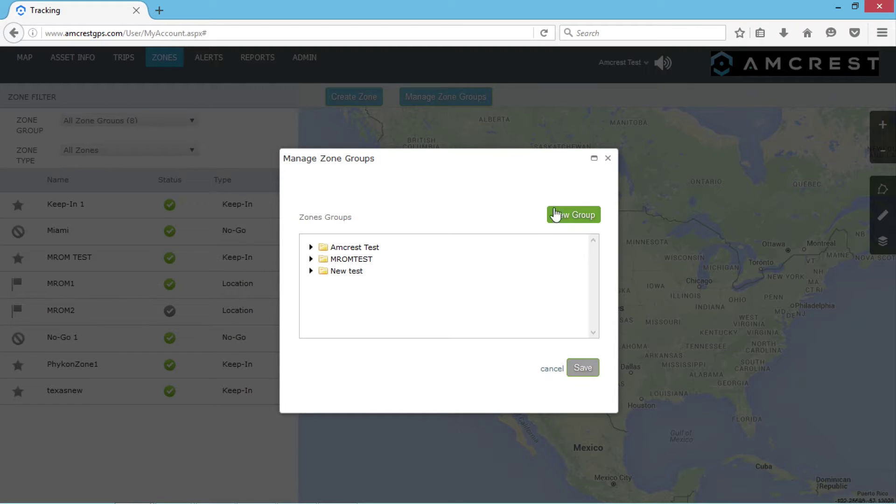
left_click(573, 224)
type("Houston - Downtown")
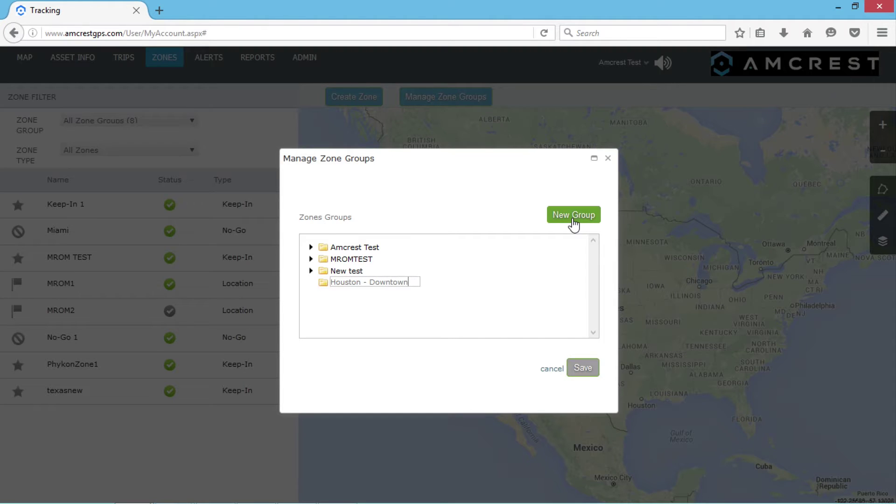
type(" (work)")
left_click(573, 220)
type("Houston - ")
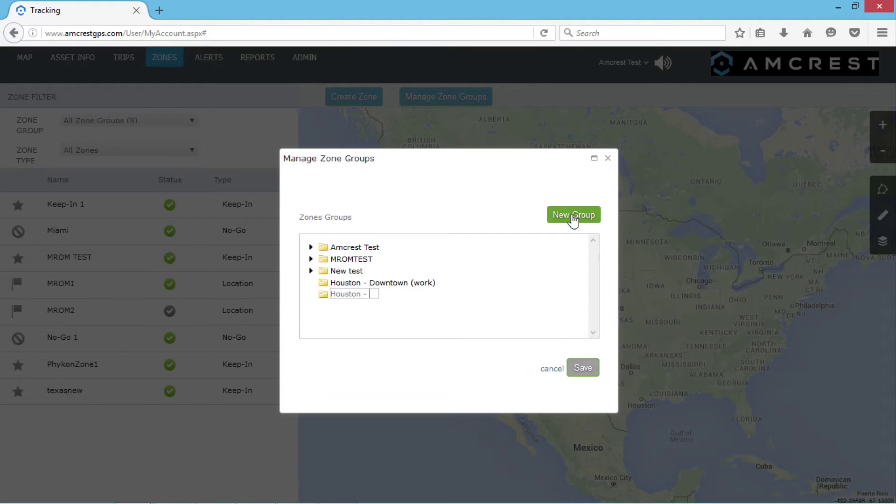
type("Suburb (home)")
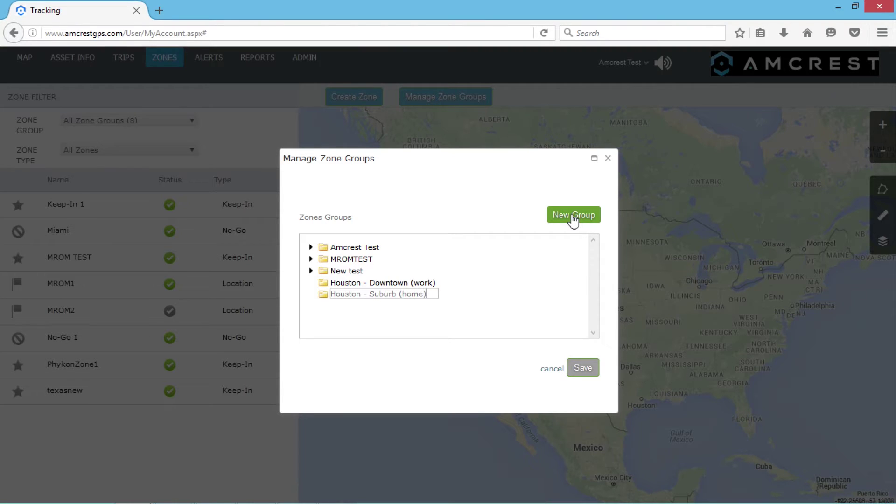
key("Return")
left_click(574, 214)
type("Dallas")
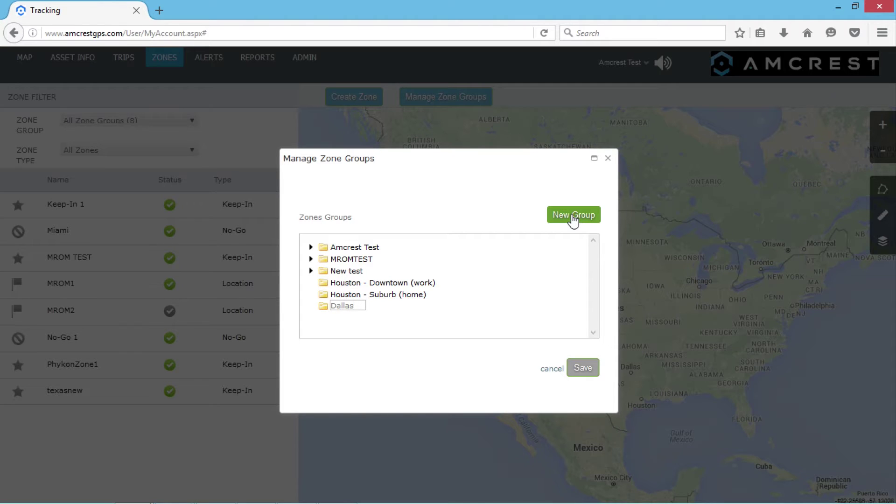
type(" - School")
left_click(570, 319)
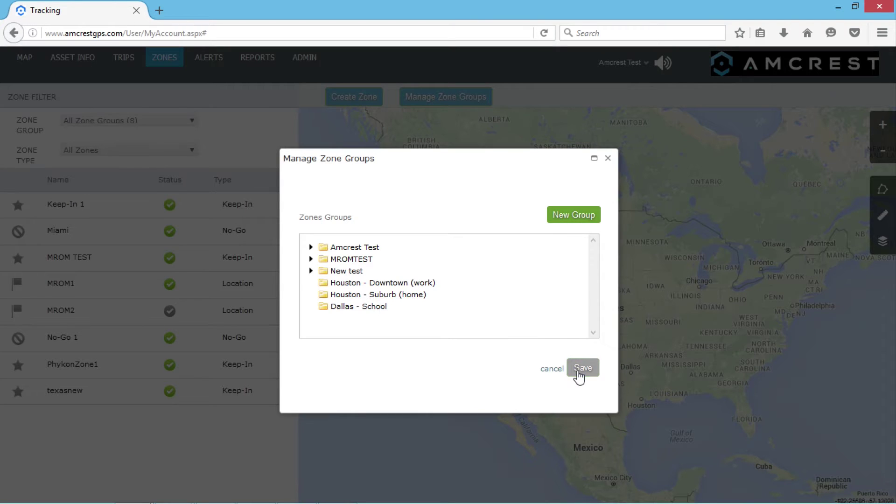
left_click(583, 368)
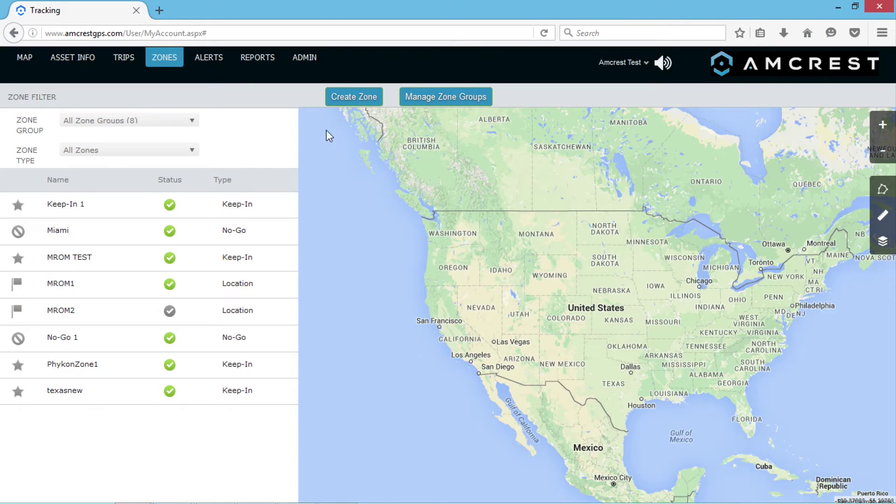
- Cancel zone creation, then view the Miami, PhykonZone1 and MROM1 zones, ending on MROM1 near Katy
left_click(359, 102)
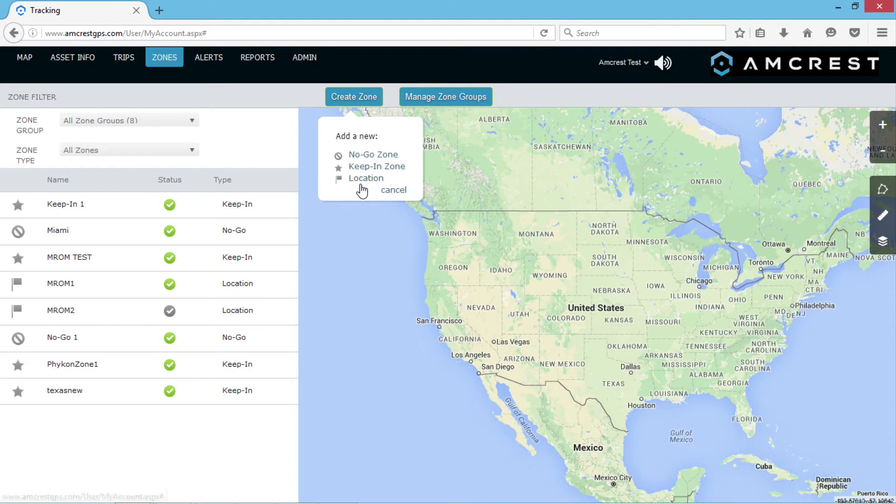
left_click(100, 231)
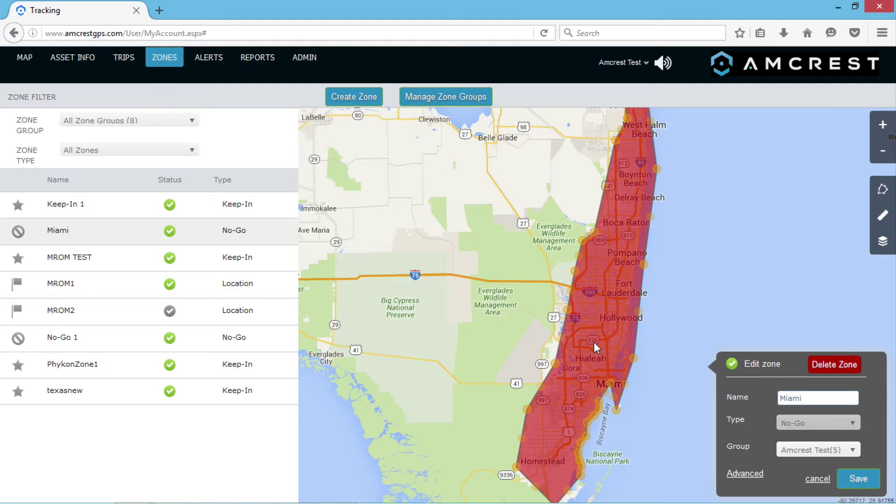
left_click(132, 370)
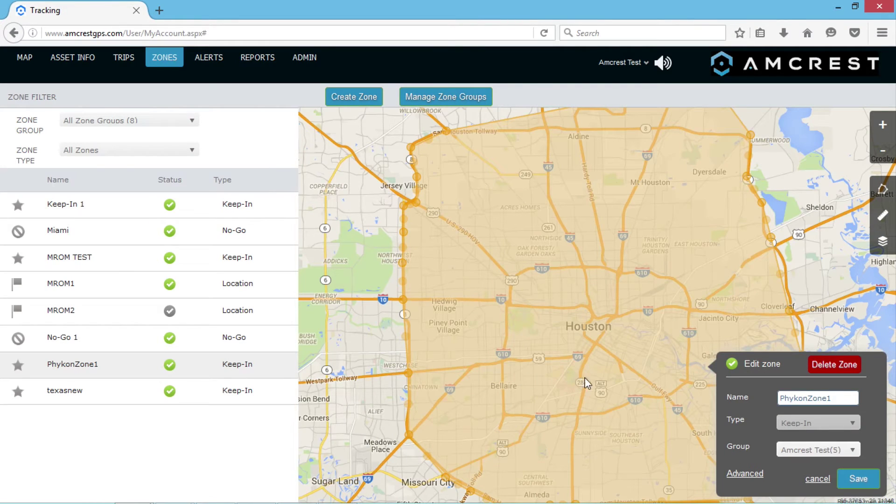
left_click_drag(626, 372, 572, 359)
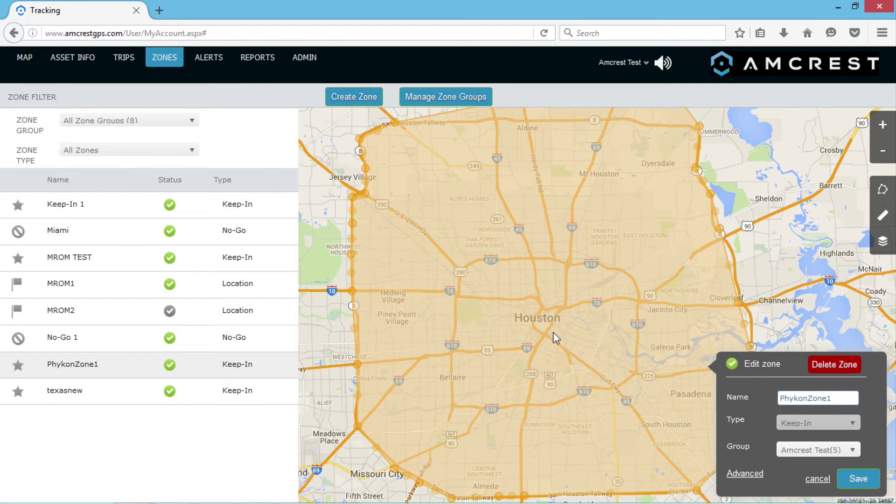
left_click(115, 294)
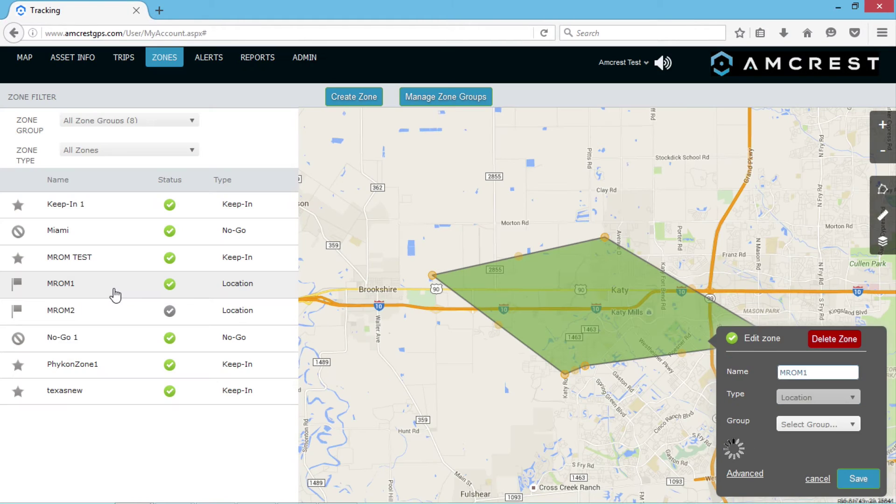
left_click_drag(595, 382, 525, 374)
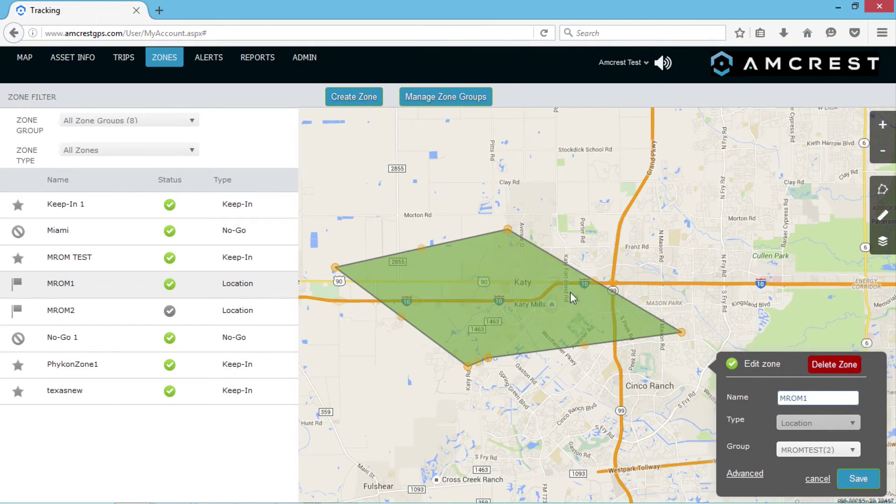
scroll(447, 329, "down", 1)
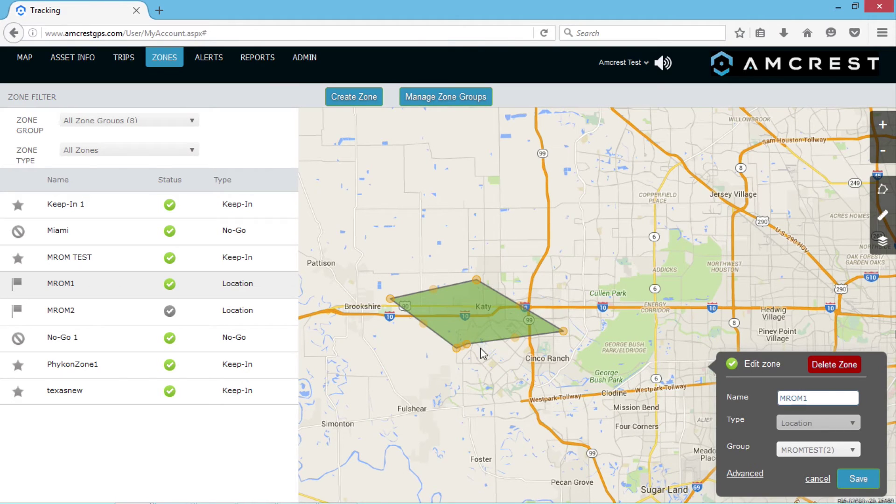
- Start creating a new No-Go zone and dismiss the drawing instructions
left_click(357, 103)
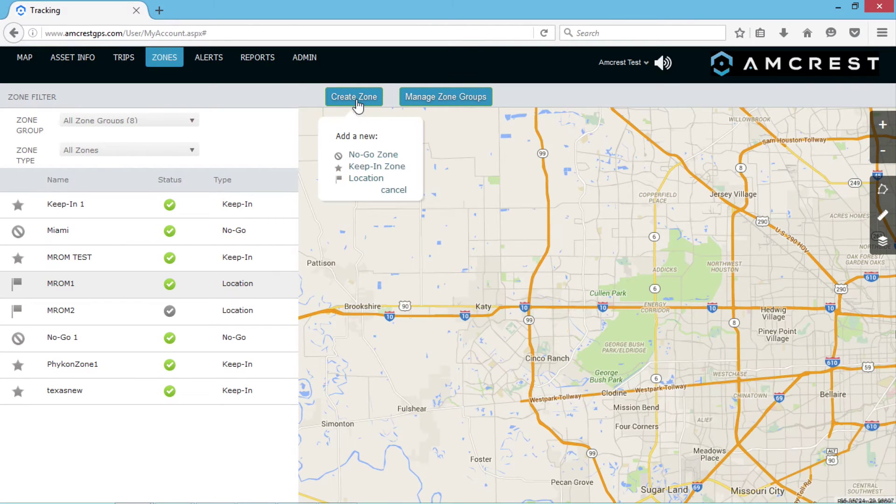
left_click(374, 155)
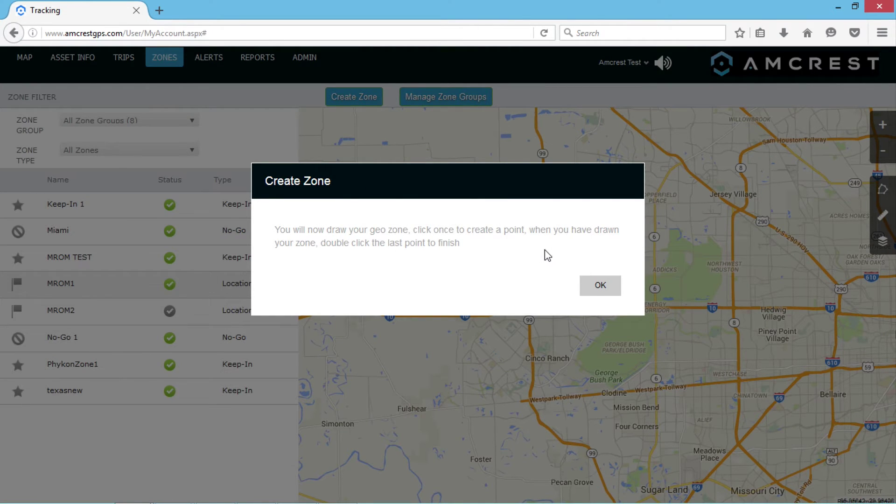
left_click(600, 290)
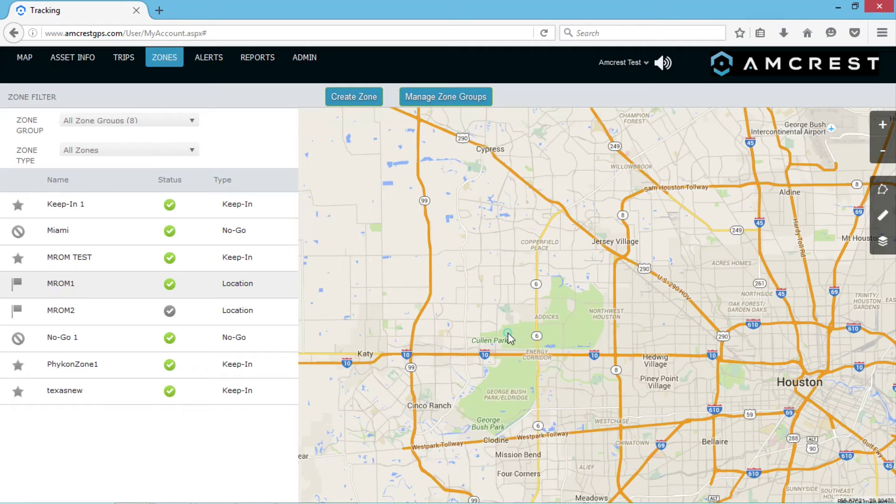
left_click(468, 315)
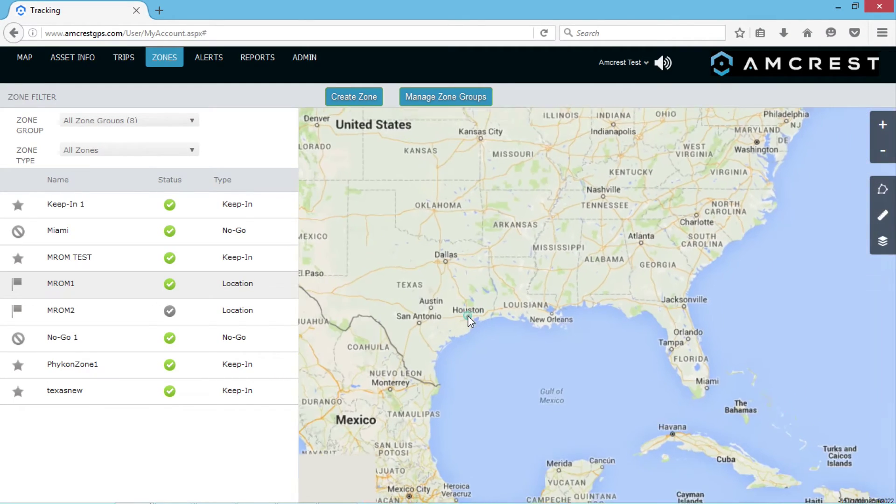
- Pan and zoom the map in close on Roswell, New Mexico
left_click_drag(388, 264, 602, 290)
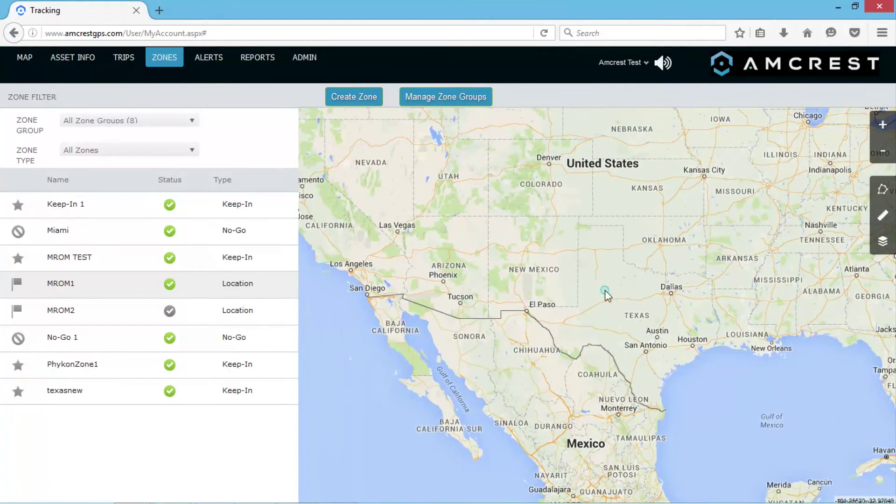
scroll(514, 294, "up", 2)
left_click_drag(646, 396, 565, 290)
scroll(563, 333, "up", 1)
scroll(561, 333, "up", 2)
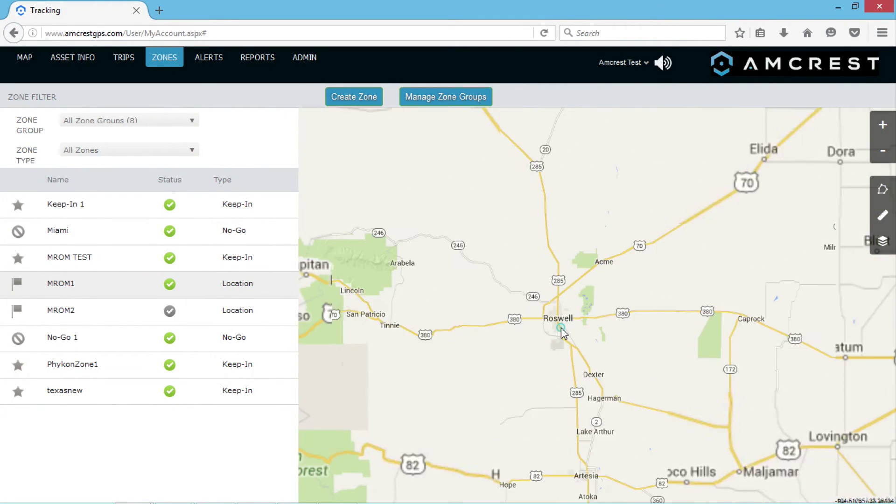
scroll(602, 359, "down", 1)
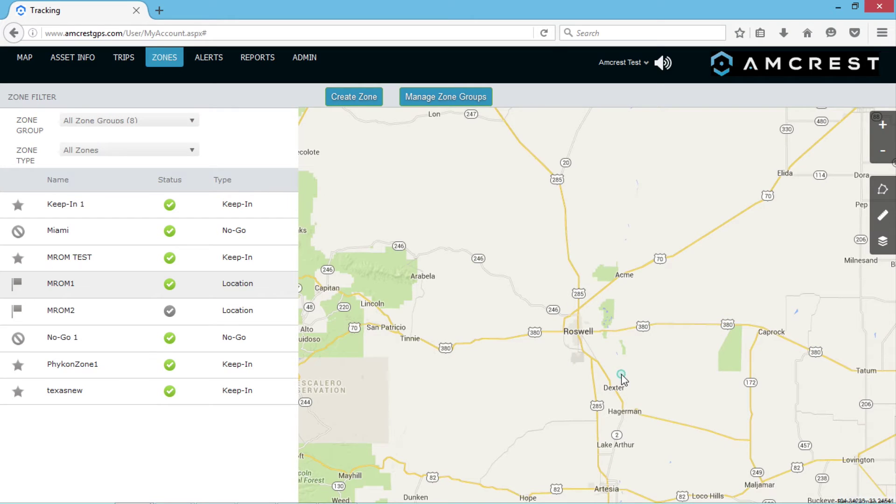
mouse_move(624, 372)
left_mouse_down()
mouse_move(632, 344)
mouse_move(622, 363)
left_mouse_up()
- Draw a five-point pentagon around Roswell and Acme, closing it south-west of Roswell
left_click(622, 362)
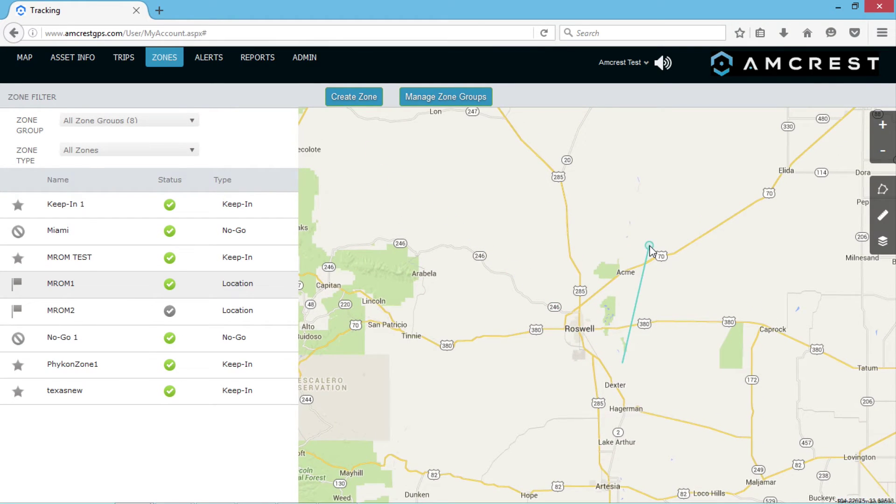
left_click(709, 230)
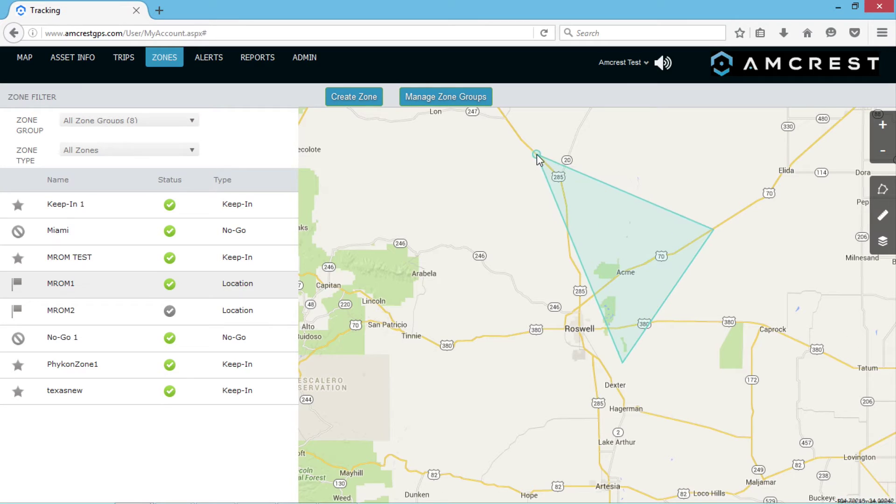
left_click(535, 132)
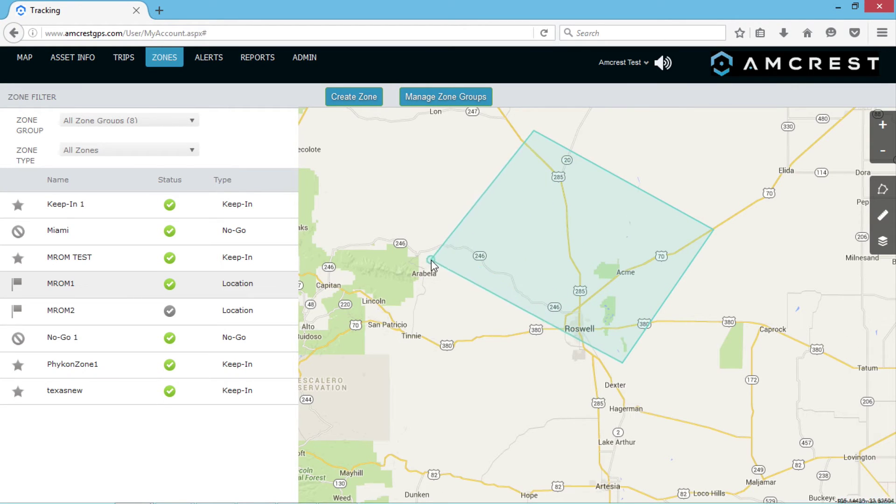
left_click(418, 241)
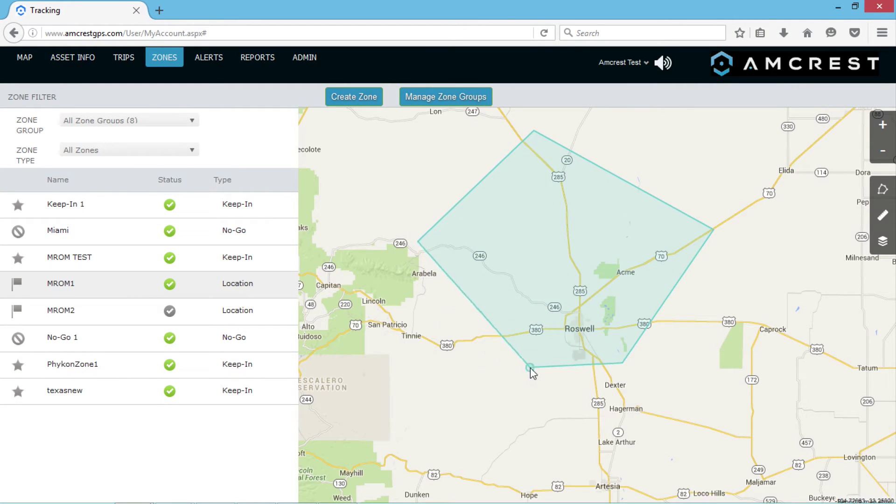
double_click(496, 359)
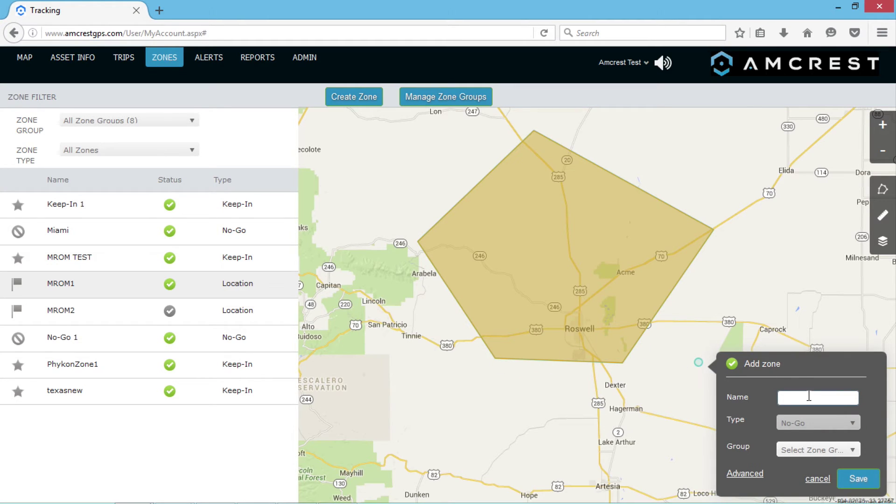
- Name the No-Go zone 'Restricted Area 51', assign it to New Group[0], and save it
type("Restricted Area 51")
left_click(842, 451)
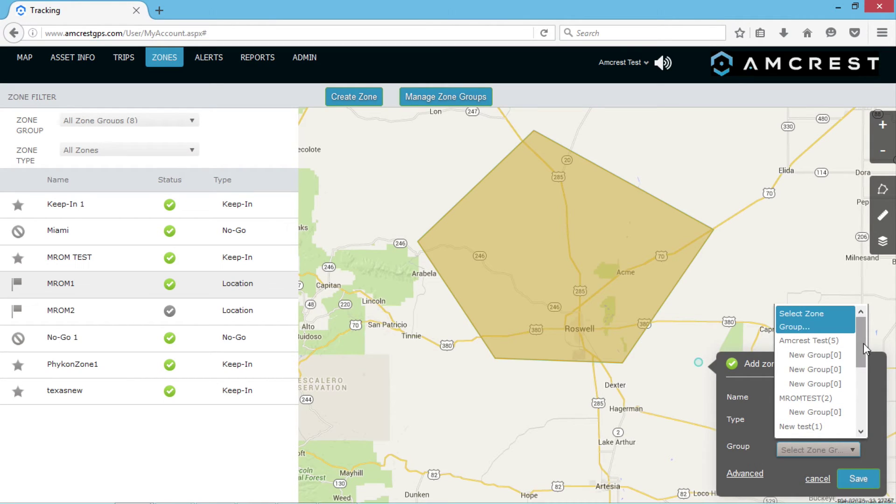
left_click(820, 355)
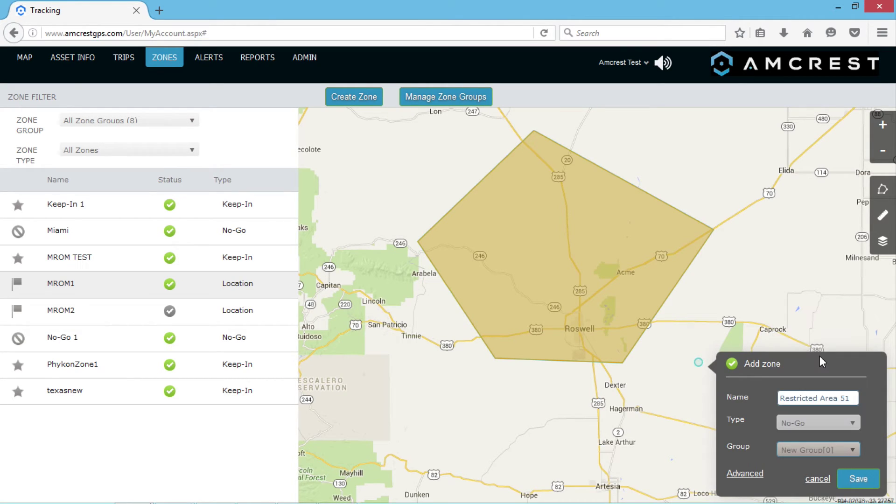
left_click(862, 483)
left_click(505, 284)
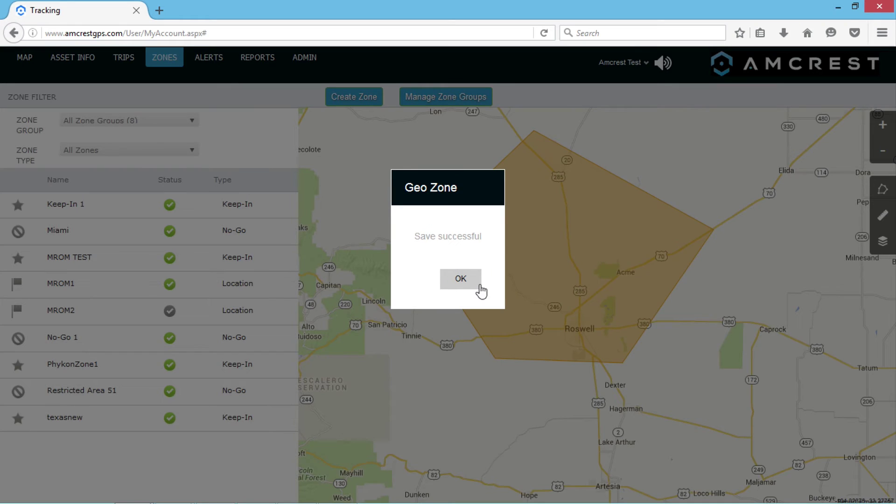
left_click(462, 289)
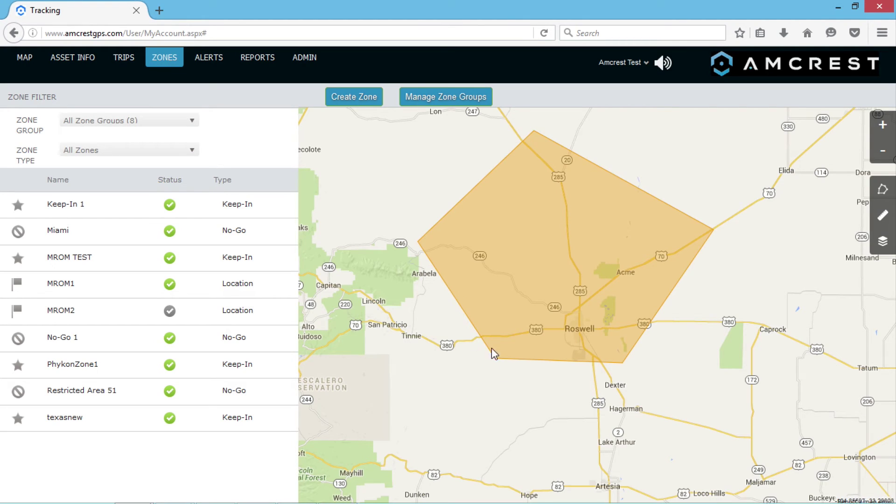
- Reopen Restricted Area 51, keep its Advanced status Active, and re-save it
left_click(124, 392)
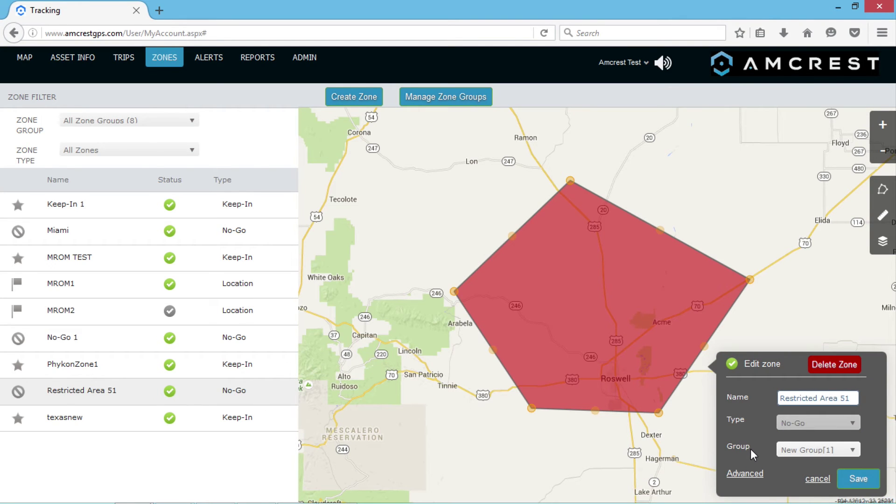
left_click(749, 473)
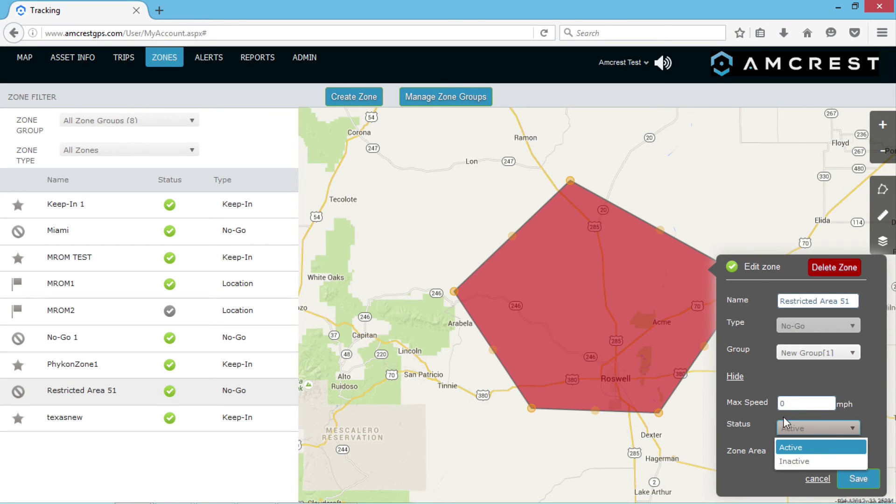
left_click(764, 427)
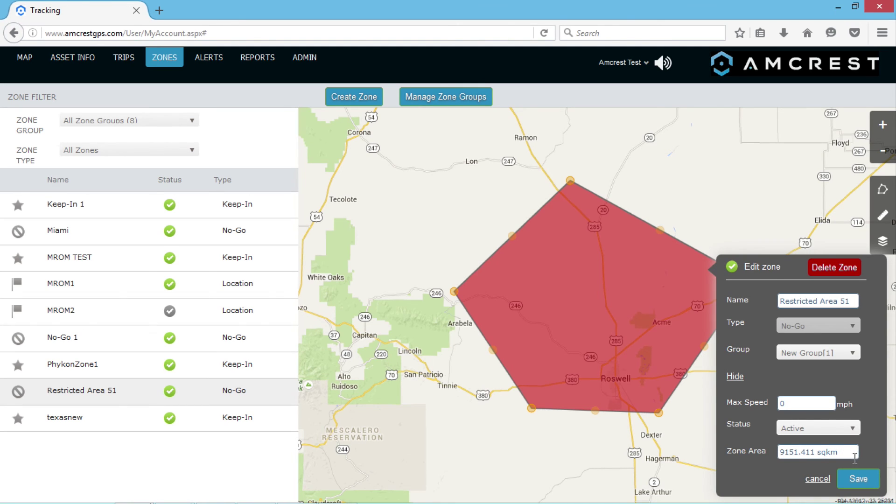
left_click(858, 481)
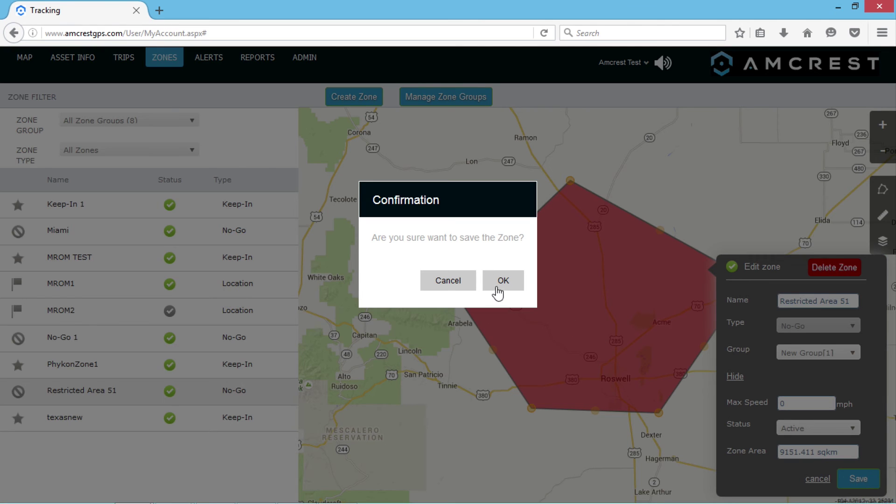
left_click(498, 289)
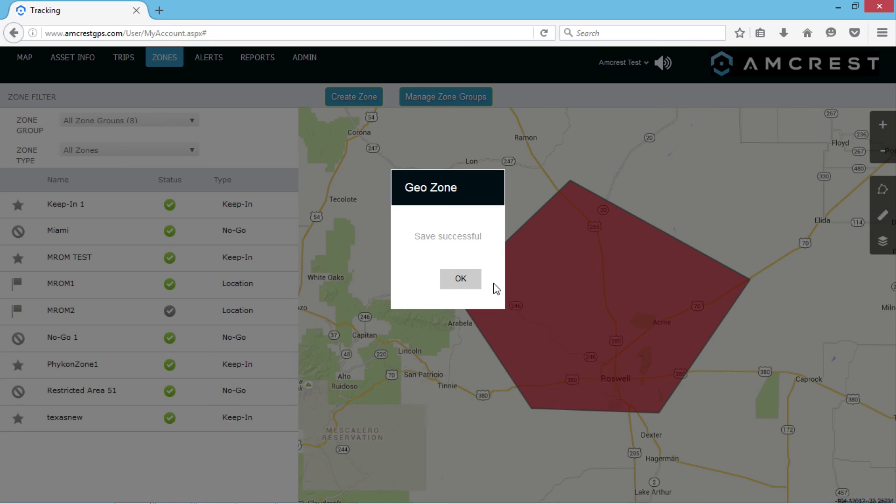
left_click(473, 288)
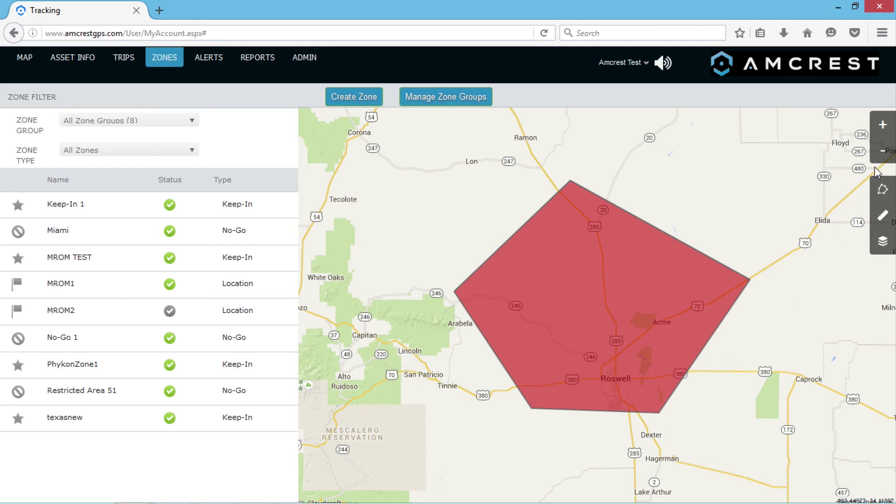
- Zoom the map out four levels and centre it on the continental US
left_click(883, 152)
left_click(883, 153)
left_click(883, 153)
left_click(882, 153)
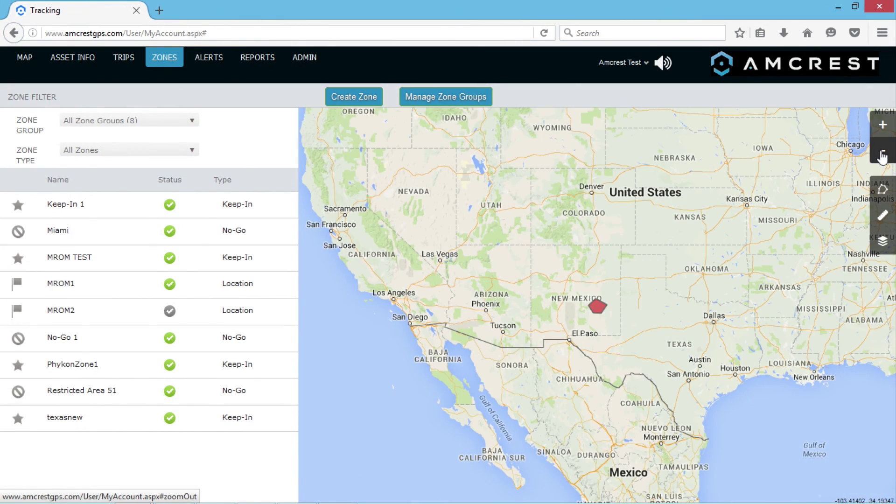
left_click_drag(799, 326, 700, 351)
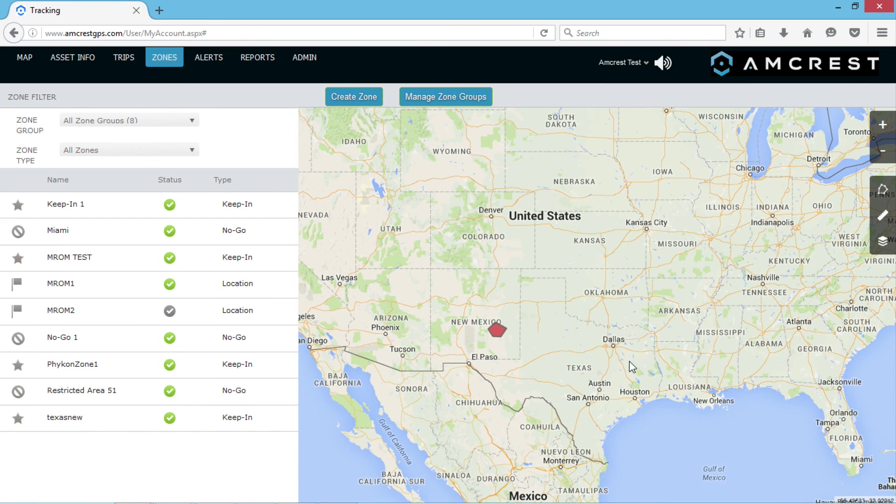